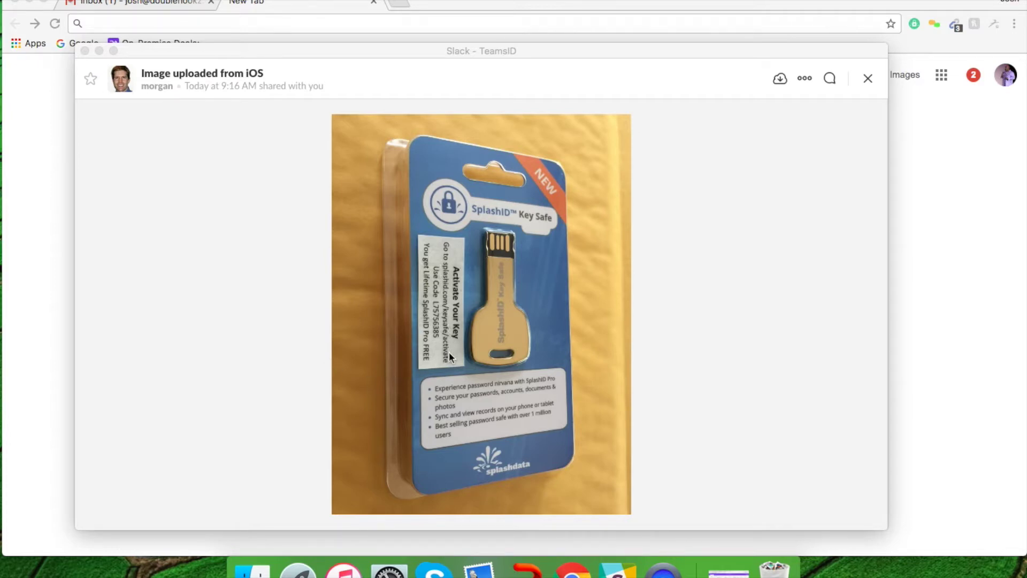
Step: Close the Slack window showing the shared Key Safe package photo
left_click(85, 51)
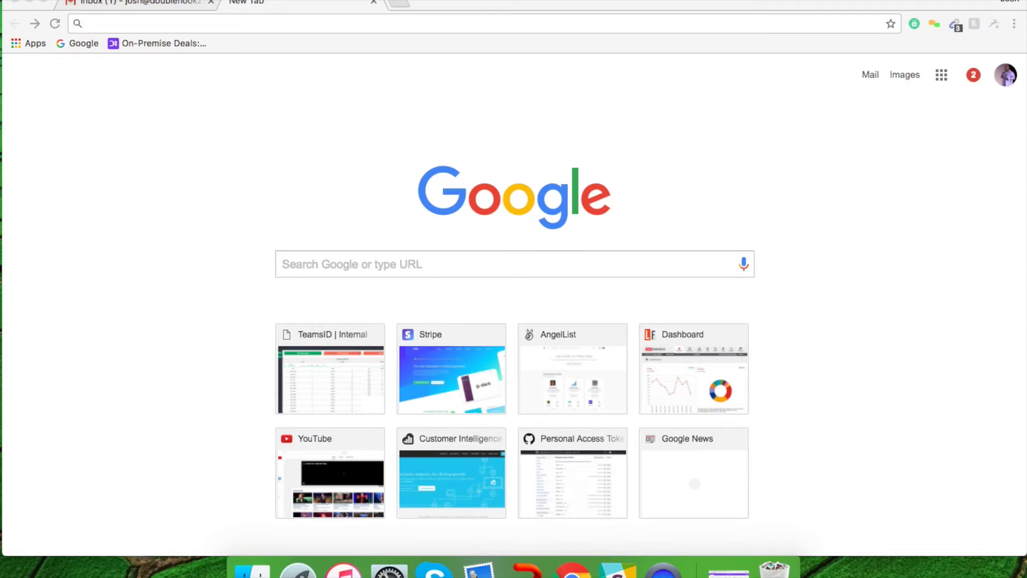
Step: Start entering the SplashID address by typing 'splash' into Chrome's address bar
left_click(318, 23)
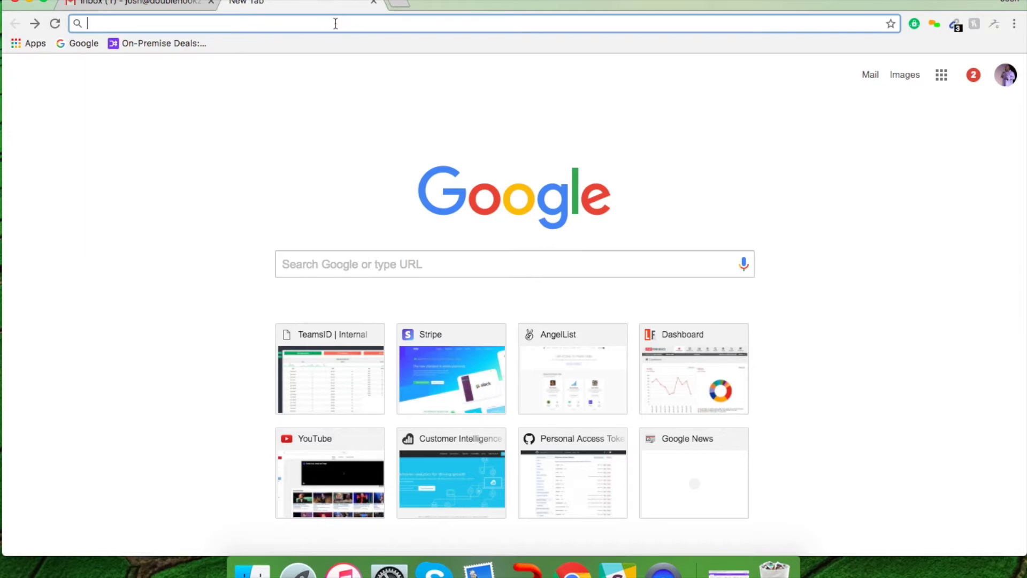
type("splas")
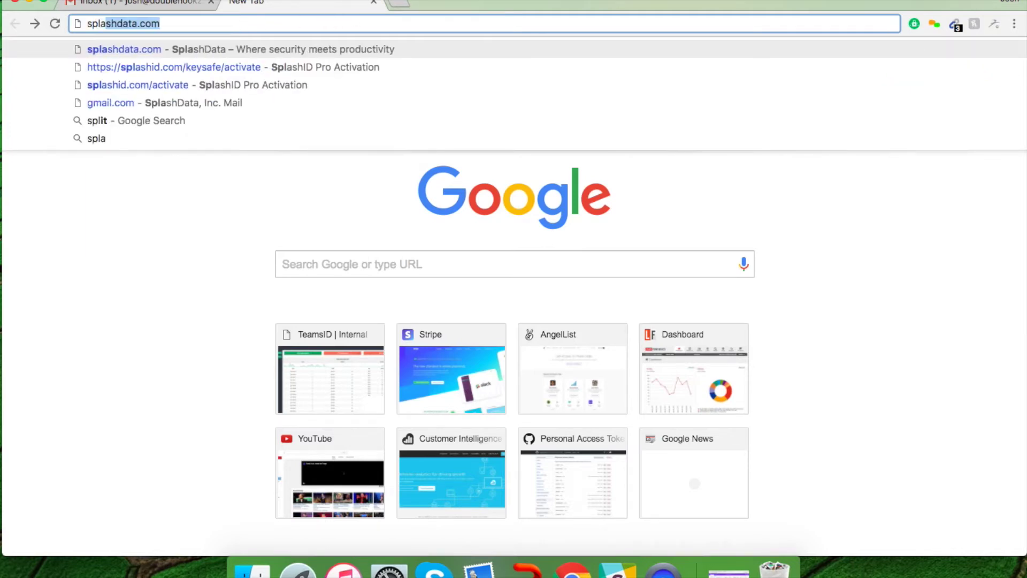
type("https://")
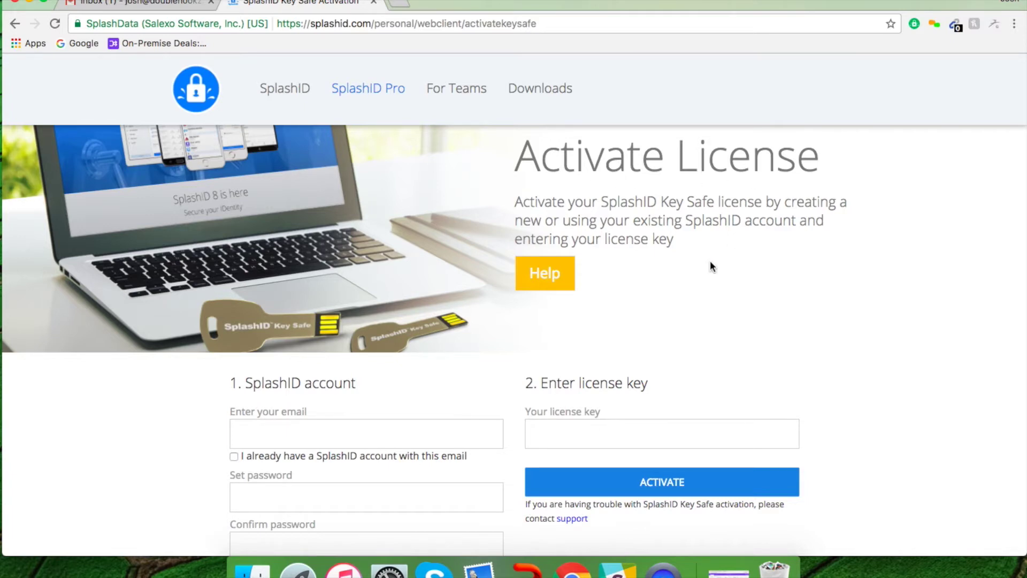
Step: Enter the account e-mail address in the activation form's 'Enter your email' field
scroll(710, 262, "down", 4)
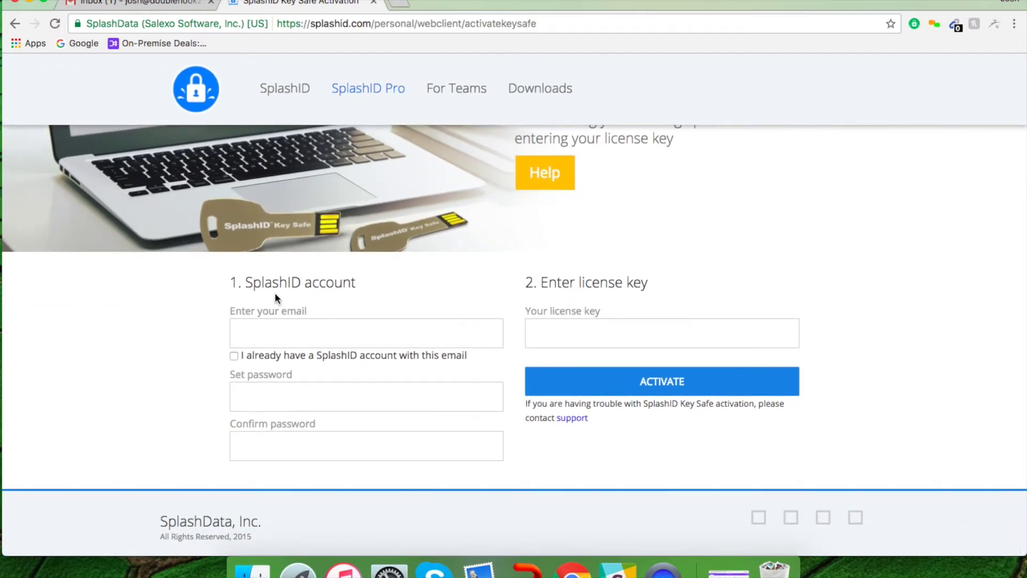
left_click(278, 332)
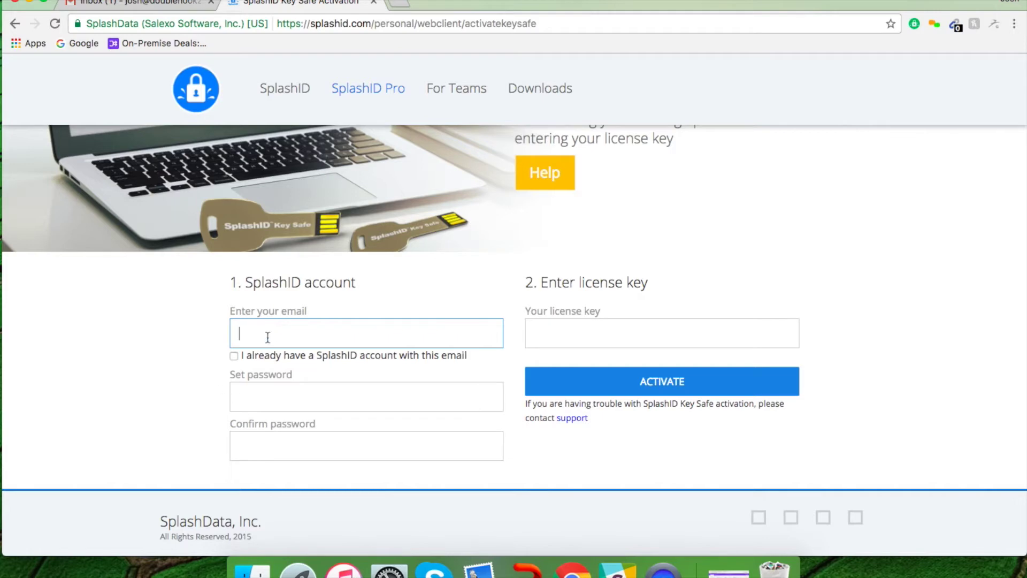
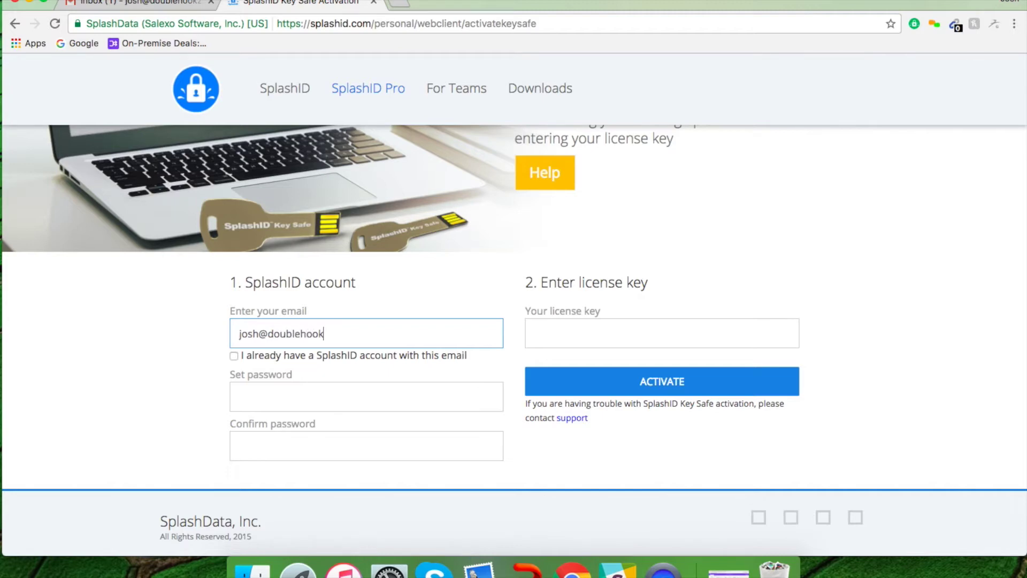
Step: Set the new account password and confirm it, moving on to the license key field
left_click(240, 397)
type("•••••")
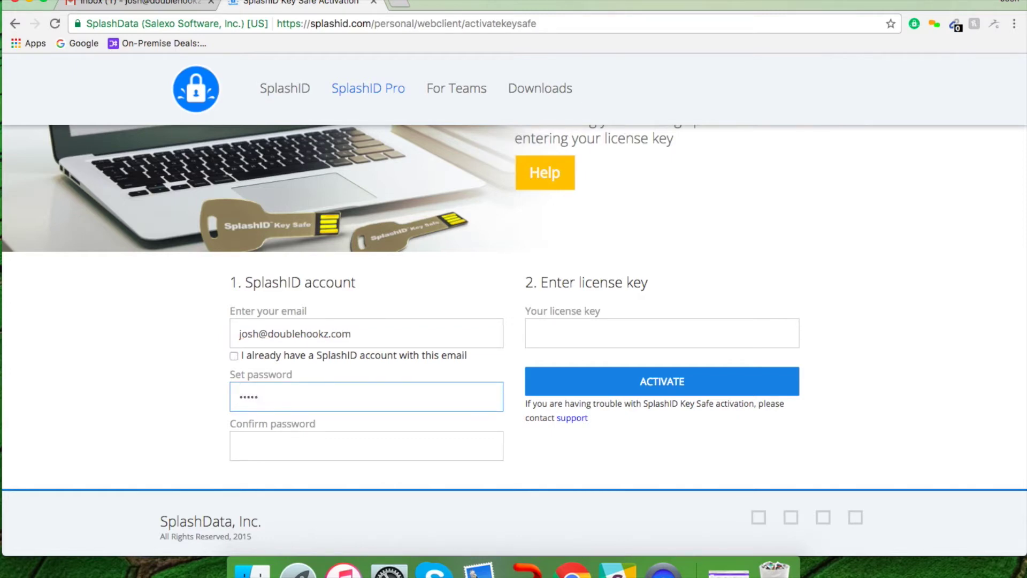
type("••••••••••")
left_click(280, 438)
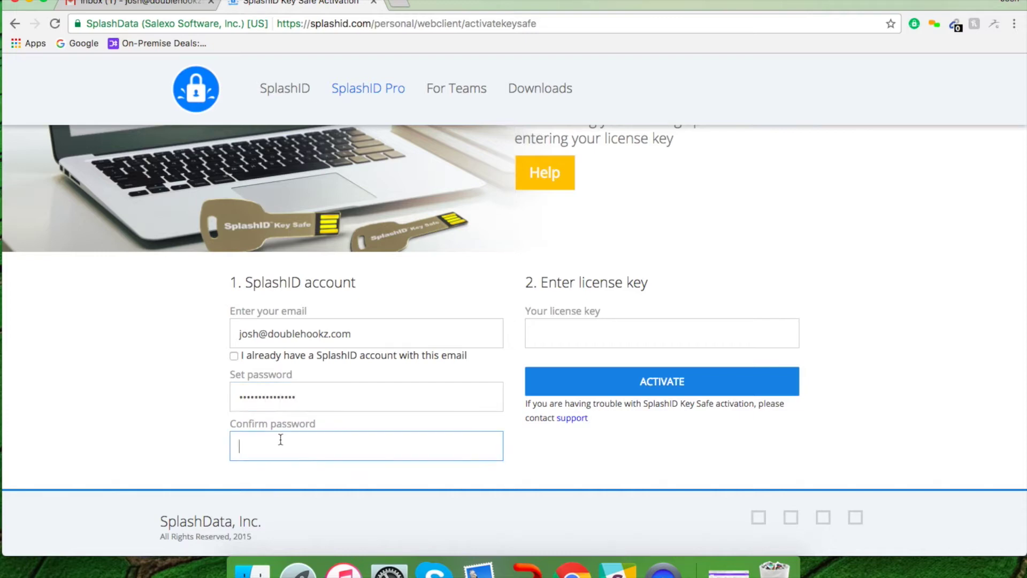
type("••••••••")
left_click(580, 338)
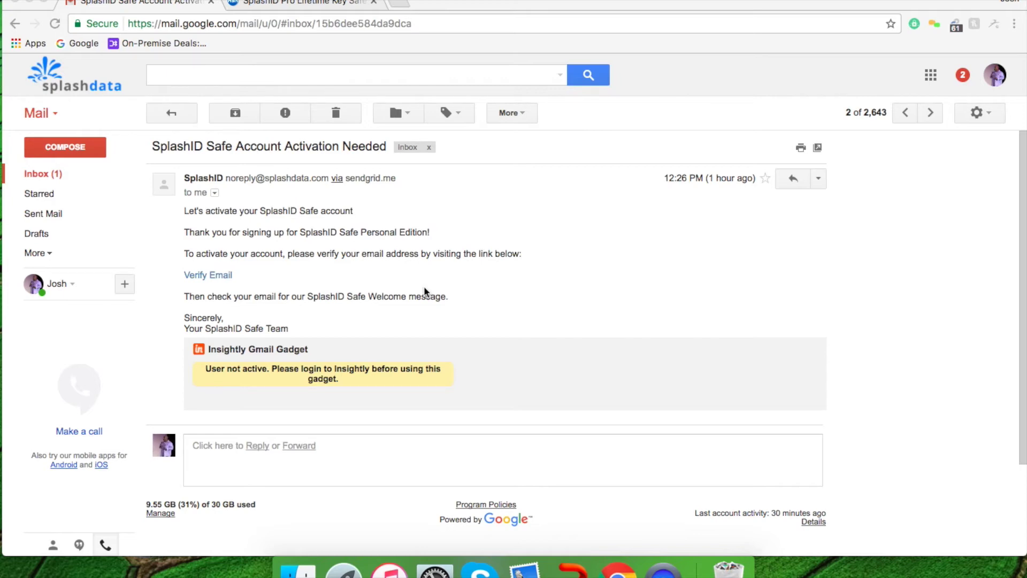
Step: Follow the email's Verify Email link and close the resulting SplashID sign-in page
left_click(226, 275)
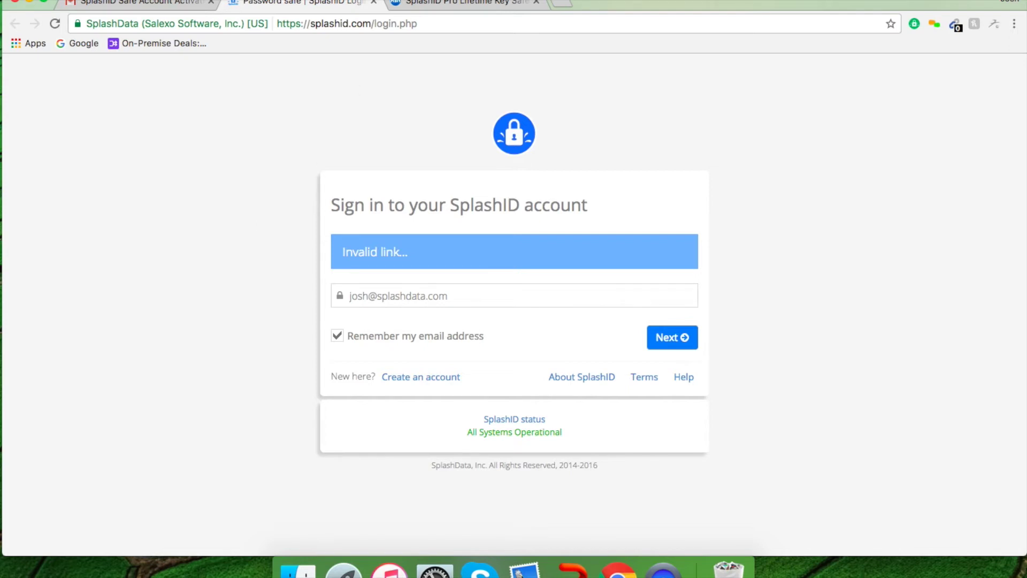
left_click(375, 6)
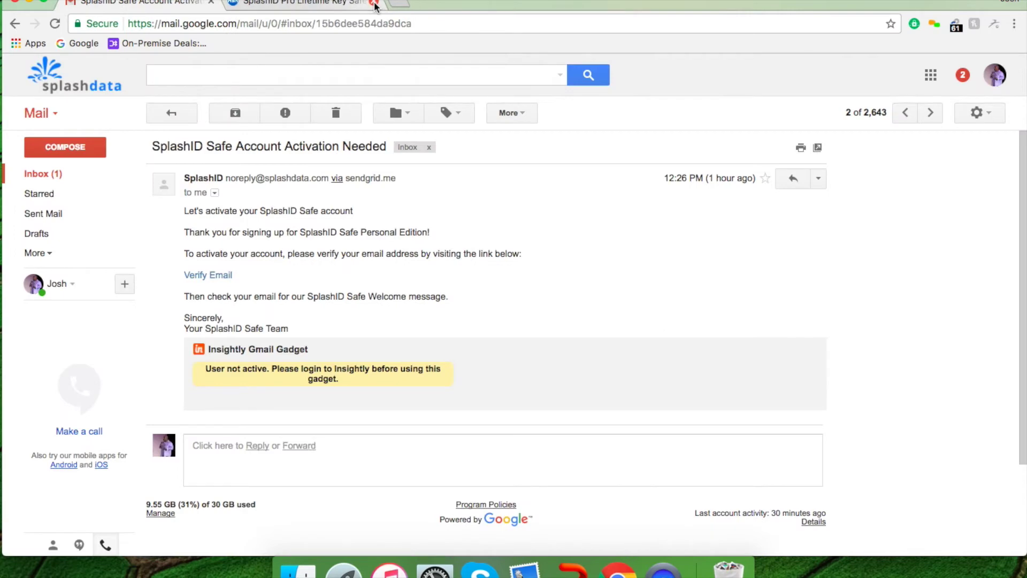
Step: Switch to the HSN SplashID Pro Lifetime Key Safe product page
left_click(303, 4)
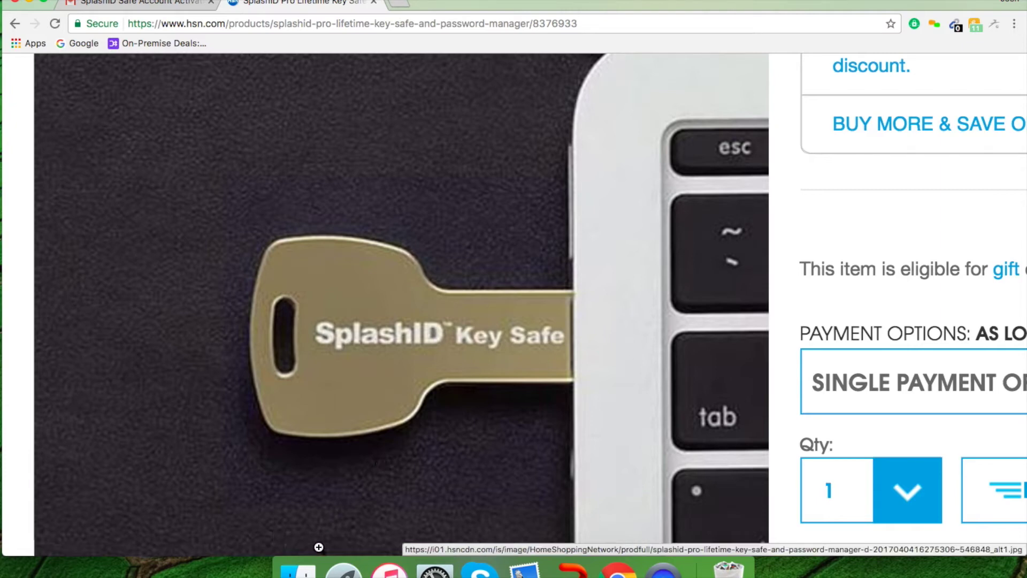
Step: Launch the SplashID Key Safe app from the USB DISK in Finder
left_click(297, 570)
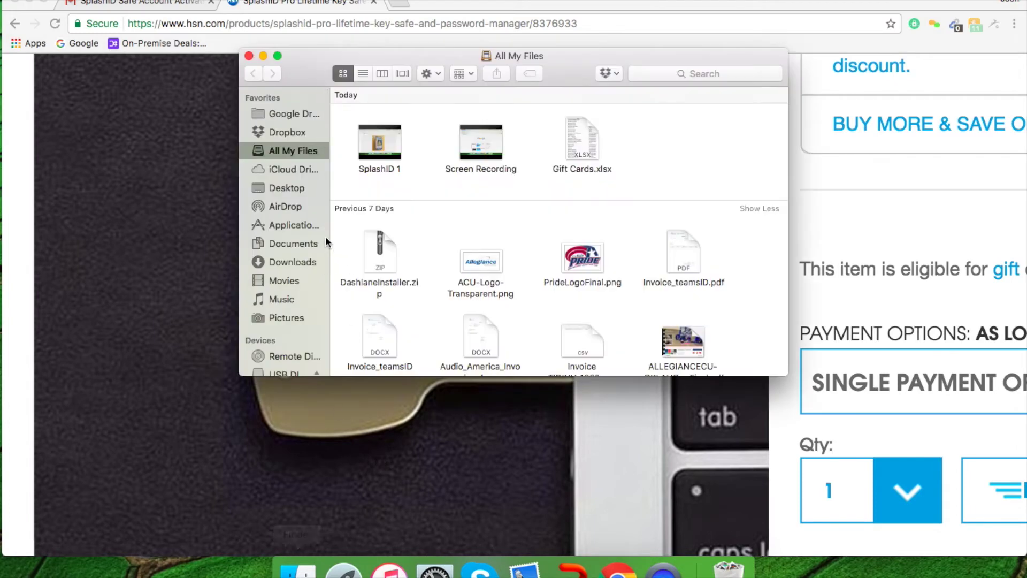
scroll(308, 236, "down", 3)
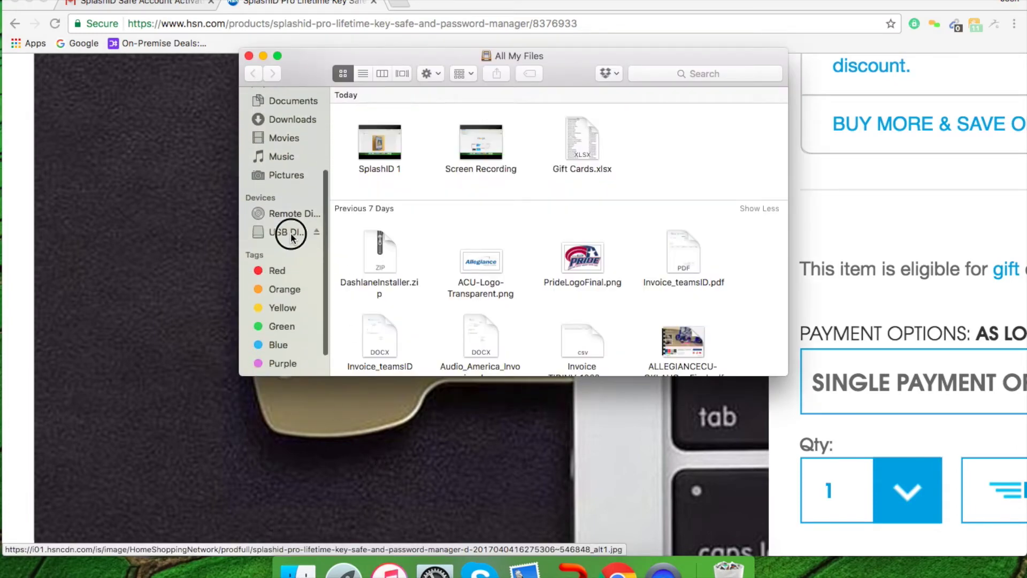
left_click(290, 232)
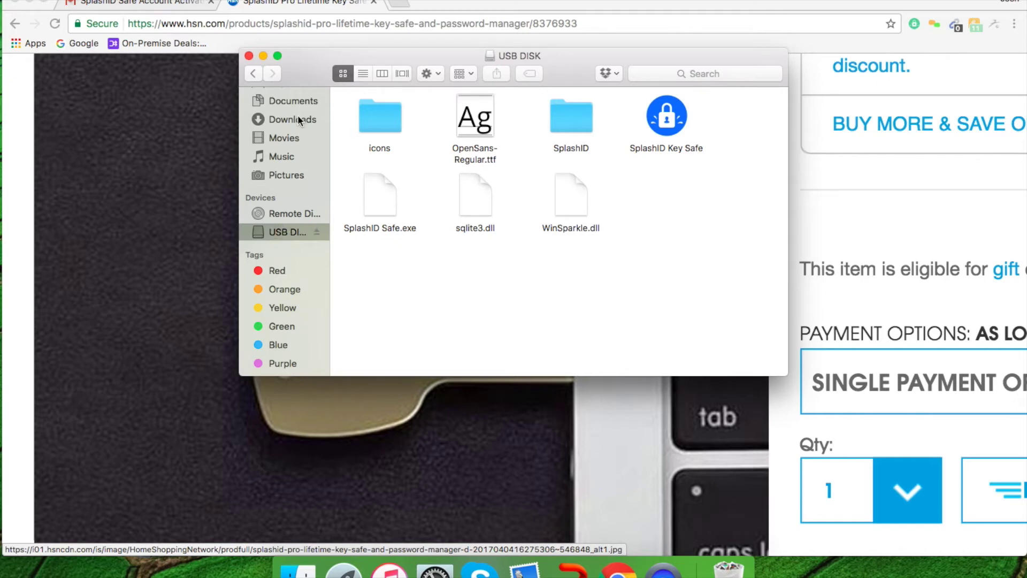
double_click(666, 119)
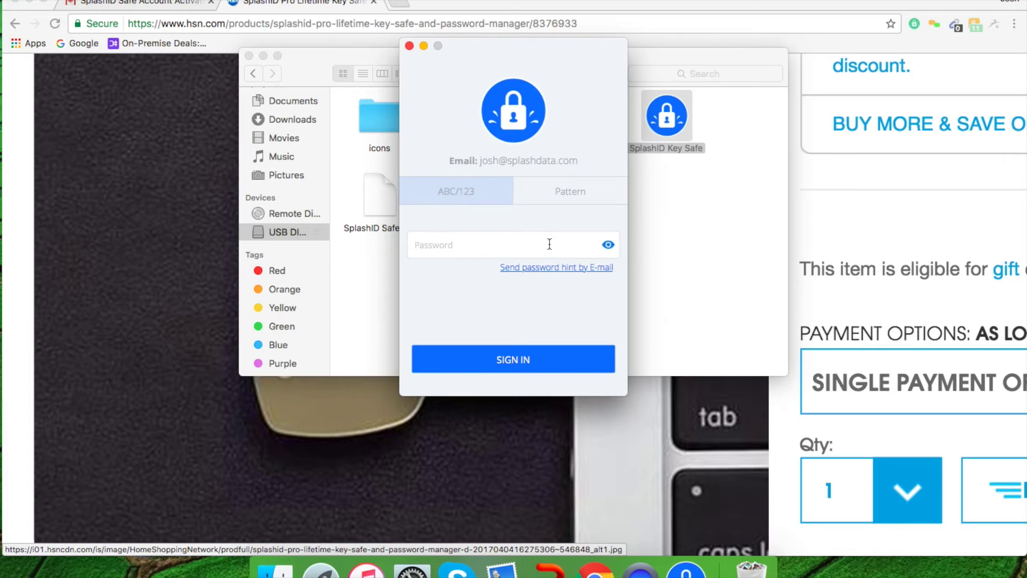
Step: Enter the master password and sign in to the safe
type("•••••••••••")
key("Return")
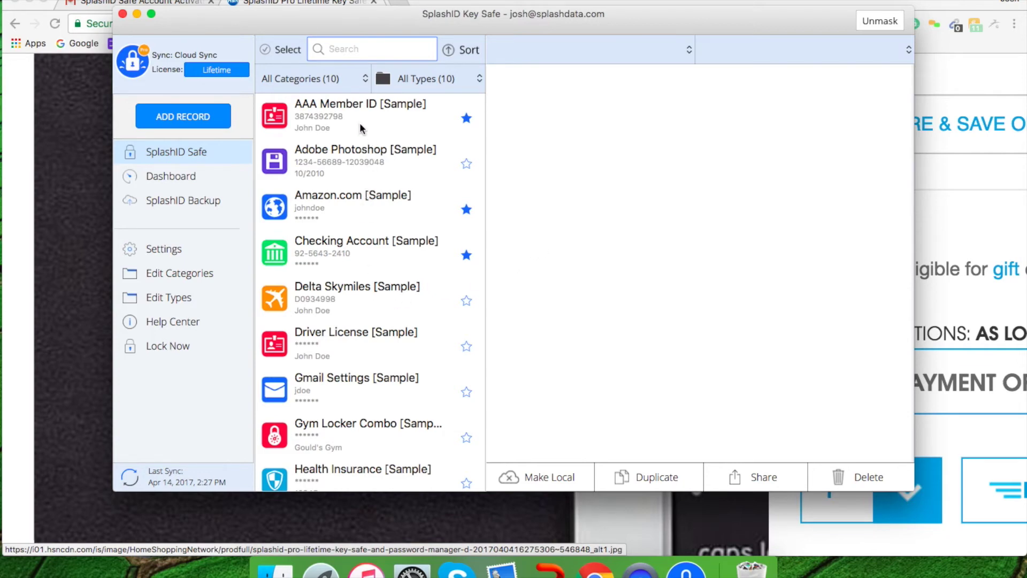
Step: Look through the AAA Member ID and Amazon.com sample records
scroll(366, 184, "down", 2)
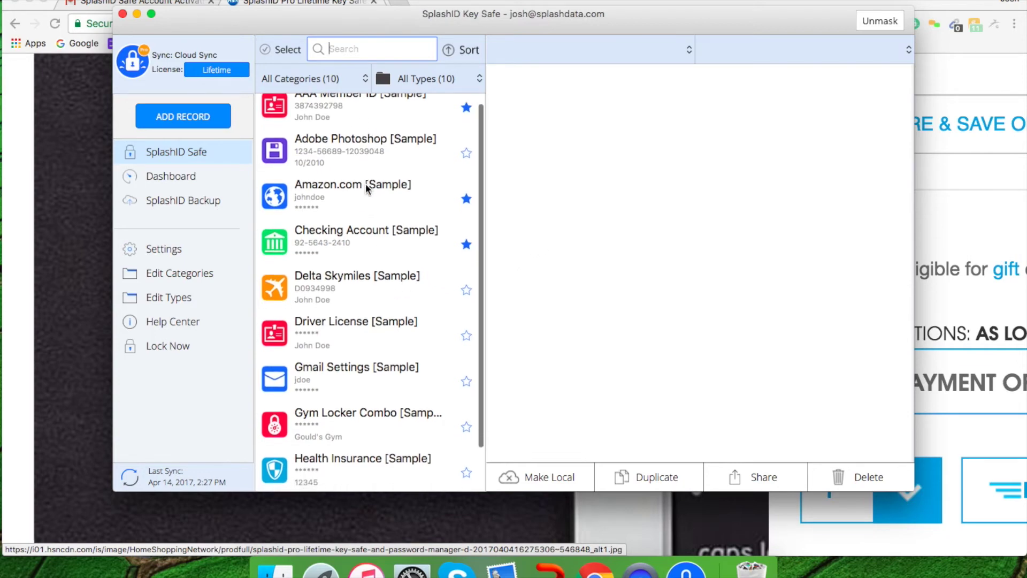
scroll(366, 184, "up", 2)
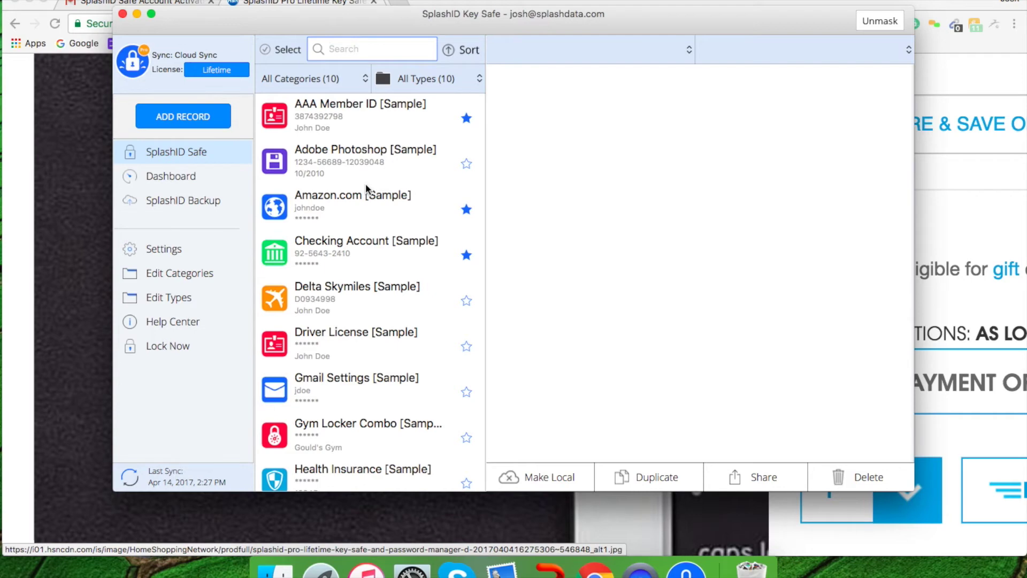
left_click(336, 121)
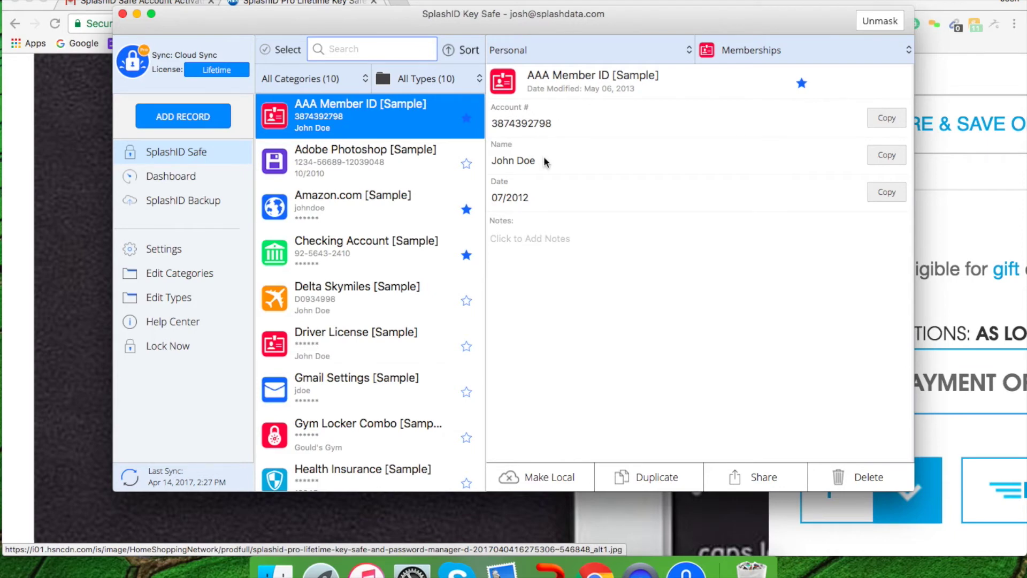
left_click(341, 212)
Step: Unmask the Checking Account [Sample] PIN, then start a new blank record
left_click(331, 256)
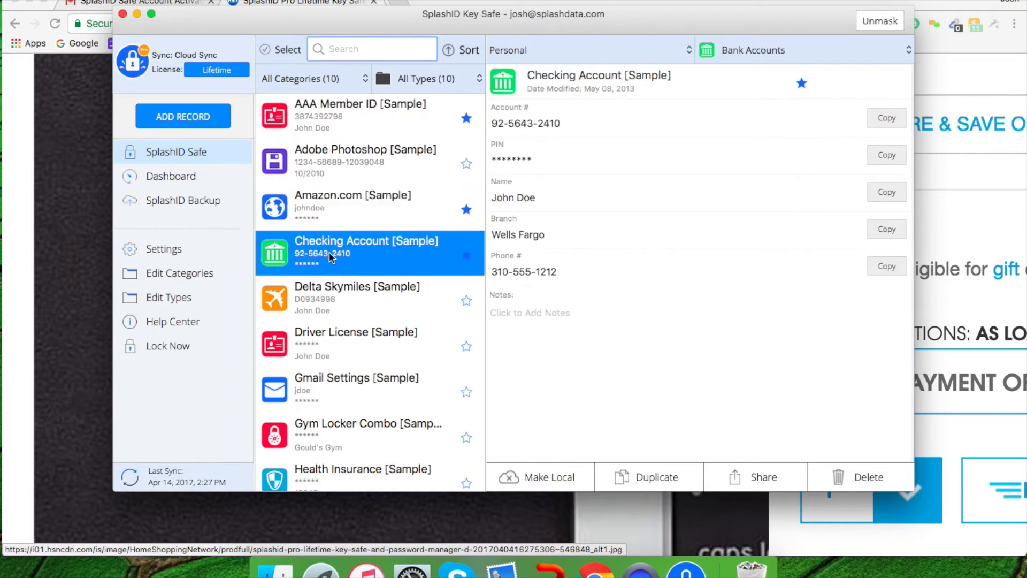
left_click(515, 158)
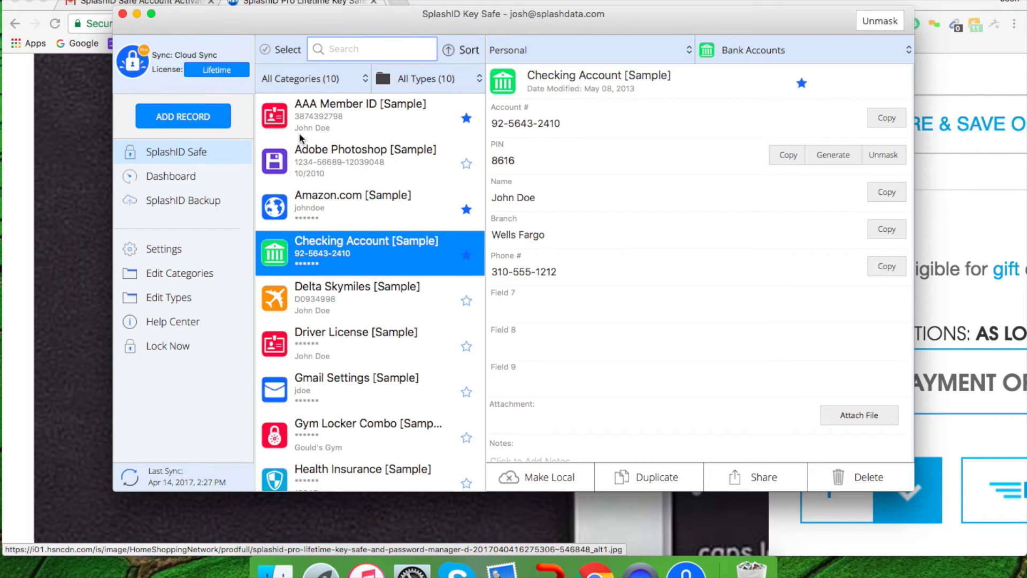
left_click(169, 121)
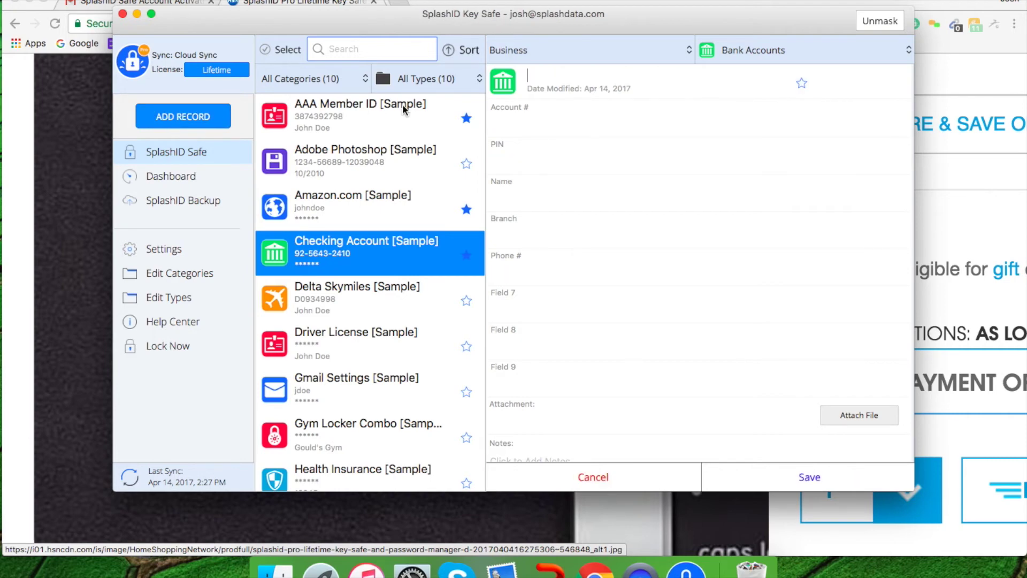
Step: Switch the new record's category from Business to Personal, keeping type Bank Accounts
left_click(562, 73)
left_click(689, 49)
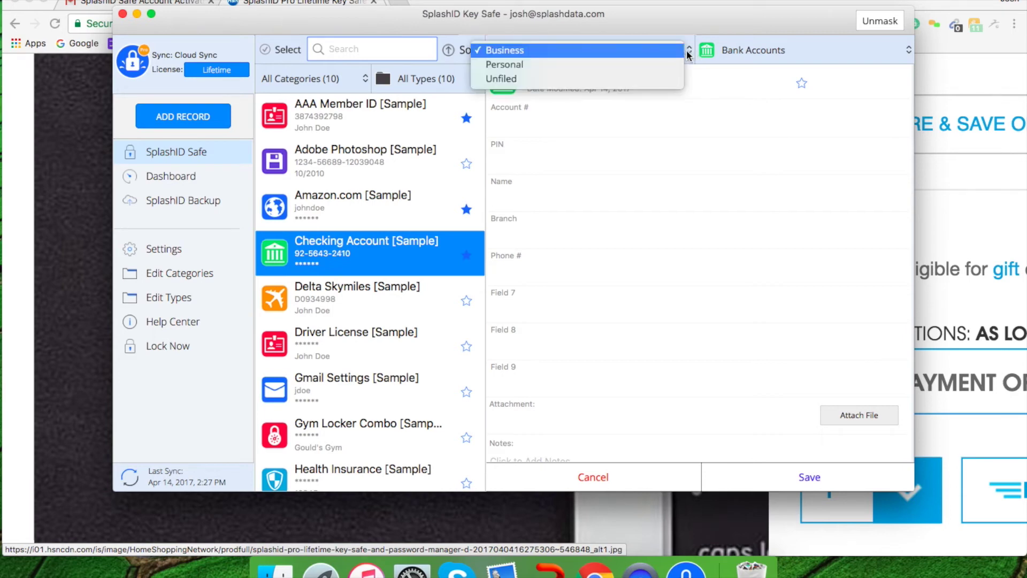
left_click(673, 65)
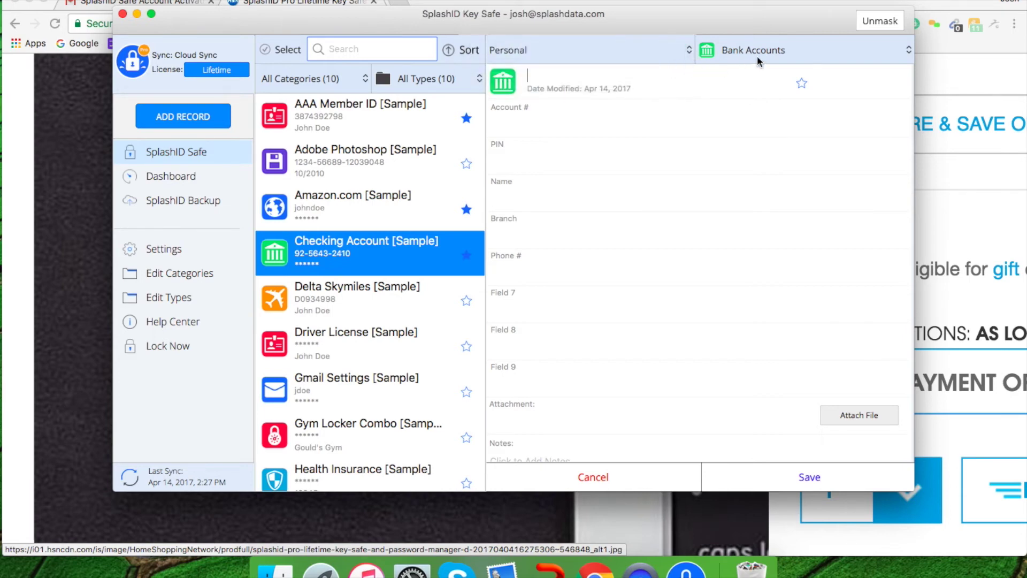
left_click(910, 48)
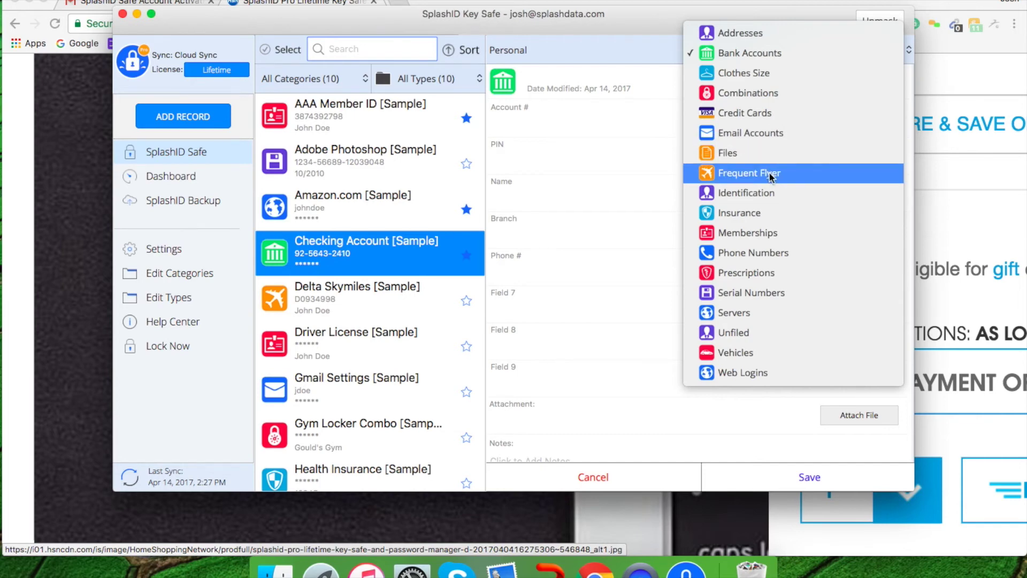
left_click(599, 174)
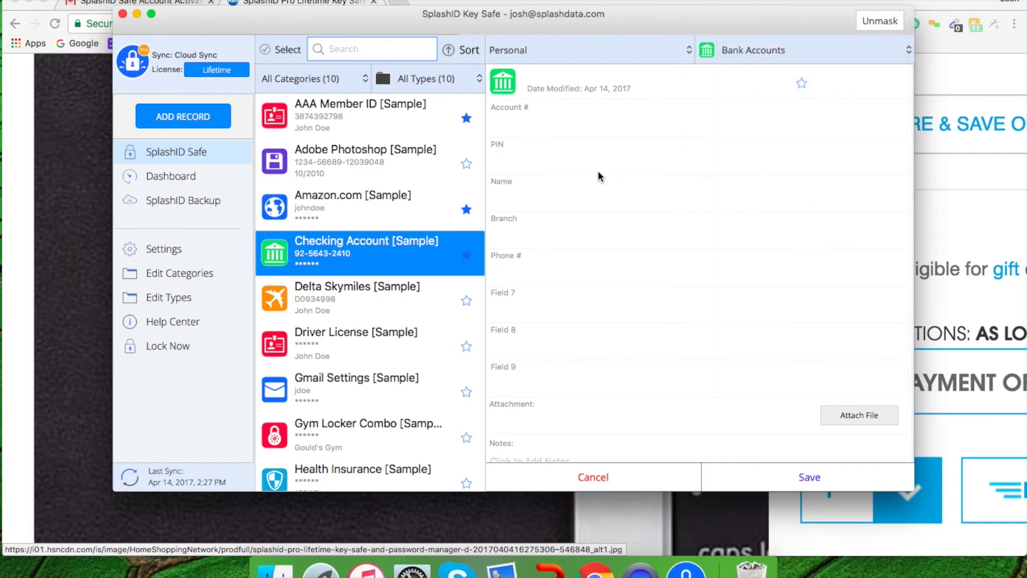
left_click(503, 81)
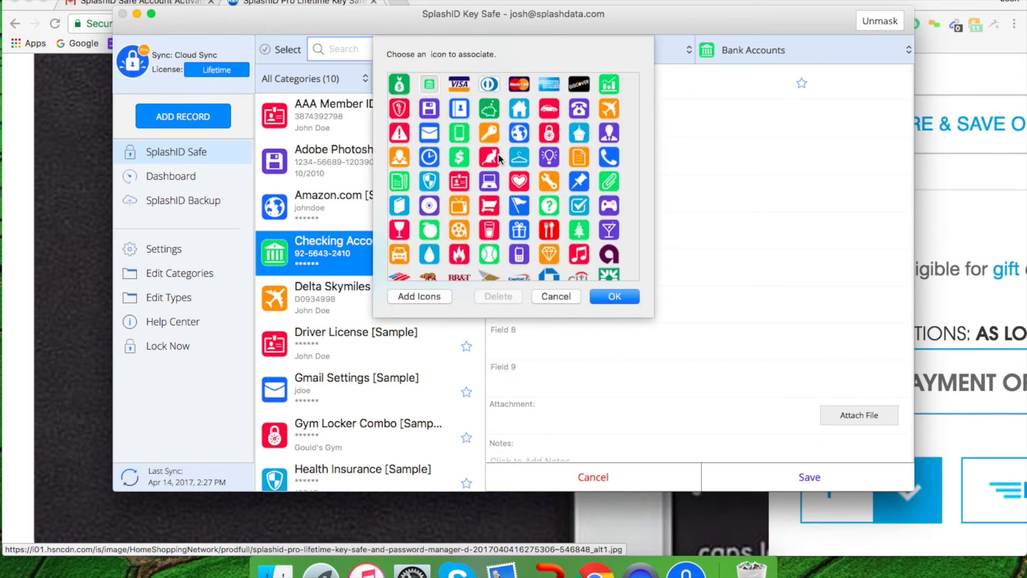
Step: Scroll through the Choose an icon grid and assign the VISA card icon
scroll(499, 155, "down", 5)
scroll(498, 153, "down", 5)
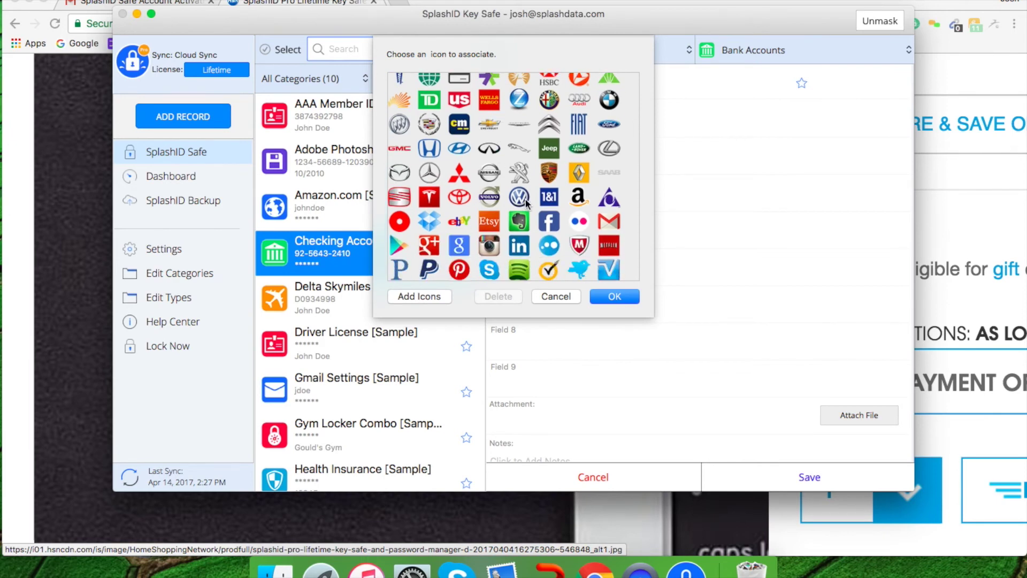
scroll(524, 201, "down", 3)
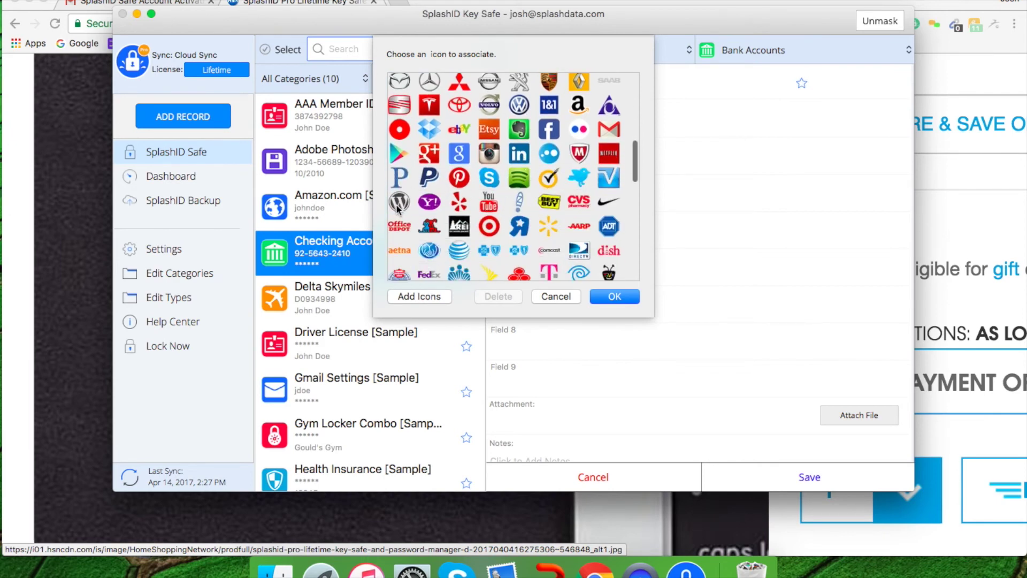
scroll(499, 225, "down", 2)
scroll(499, 221, "down", 1)
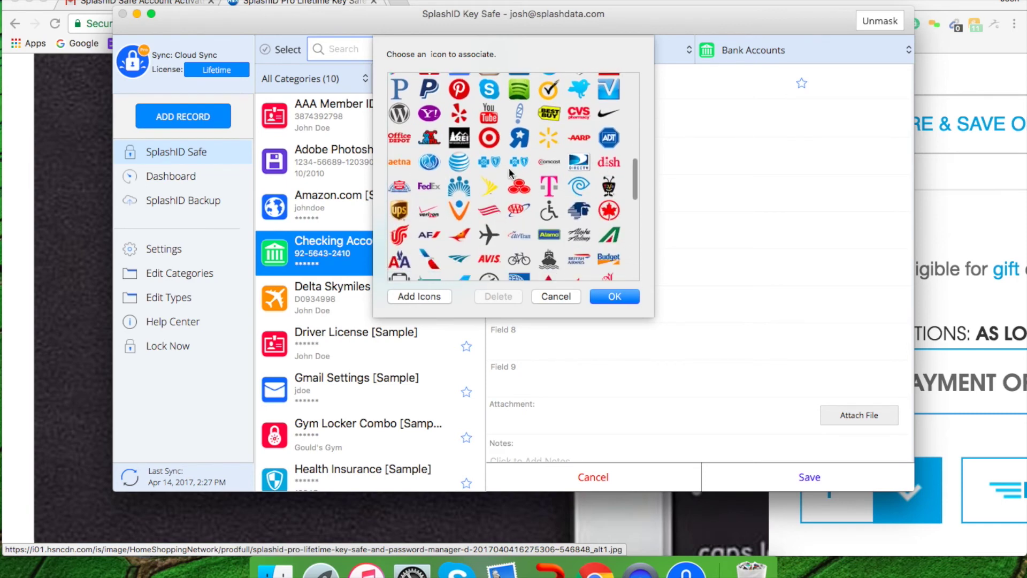
scroll(509, 168, "up", 1)
scroll(509, 168, "up", 5)
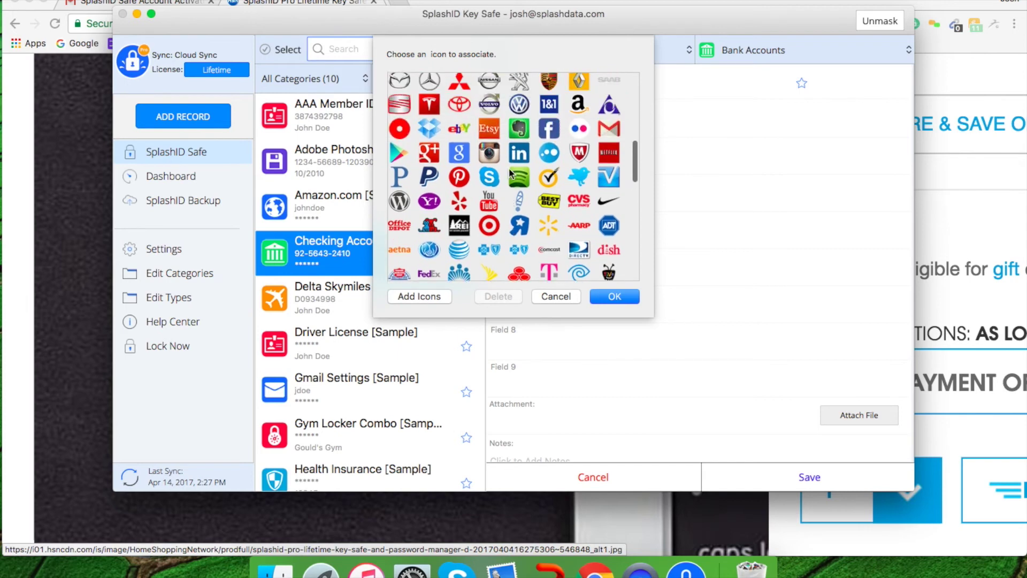
scroll(509, 170, "up", 5)
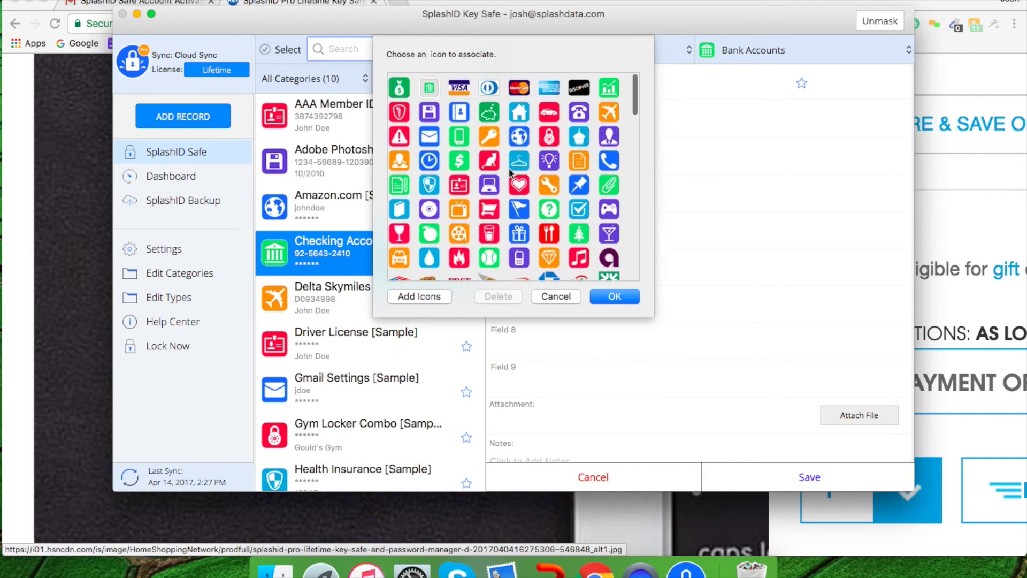
left_click(457, 86)
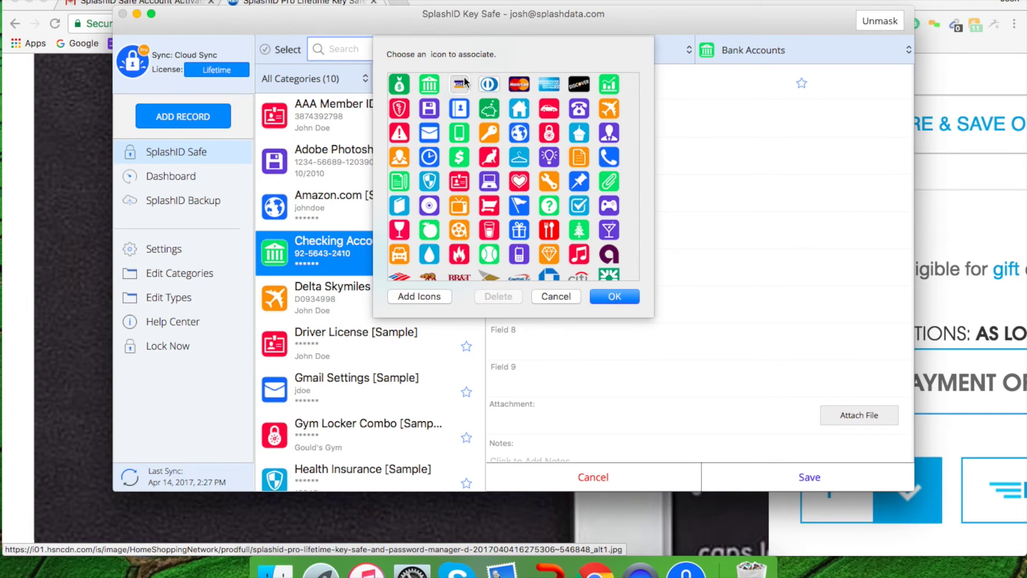
left_click(612, 298)
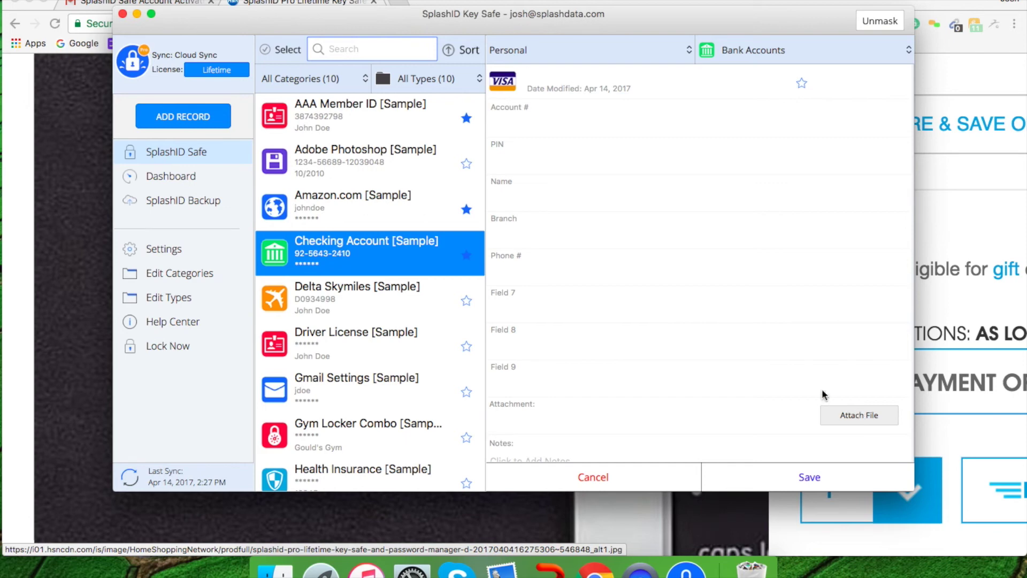
Step: Check the Dashboard record statistics, then go to the SplashID Backup page showing no recent backups
left_click(181, 175)
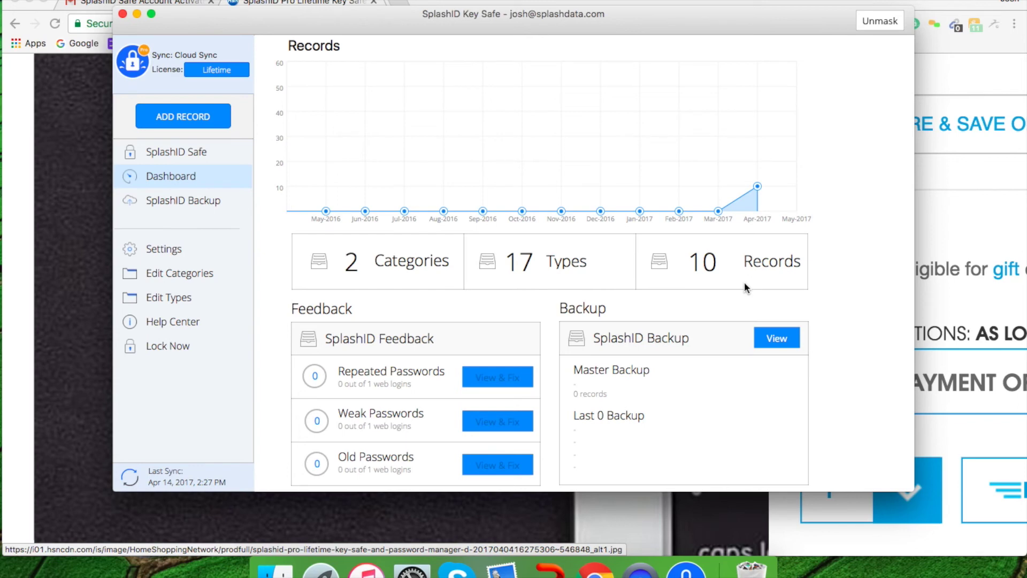
left_click(202, 203)
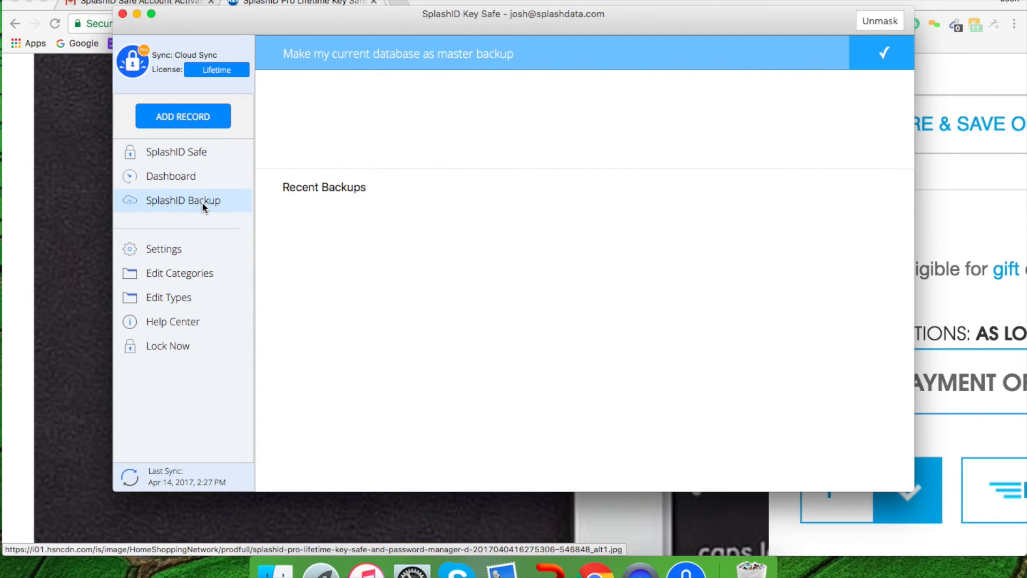
Step: Review general Settings and the Business, Personal, Unfiled categories, then reach the record-type editor
left_click(159, 252)
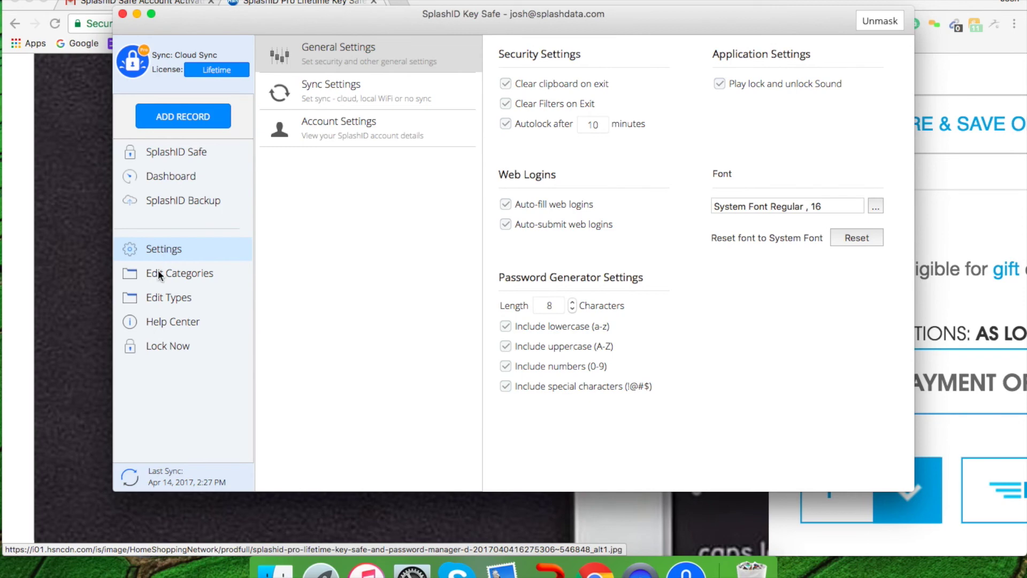
left_click(159, 270)
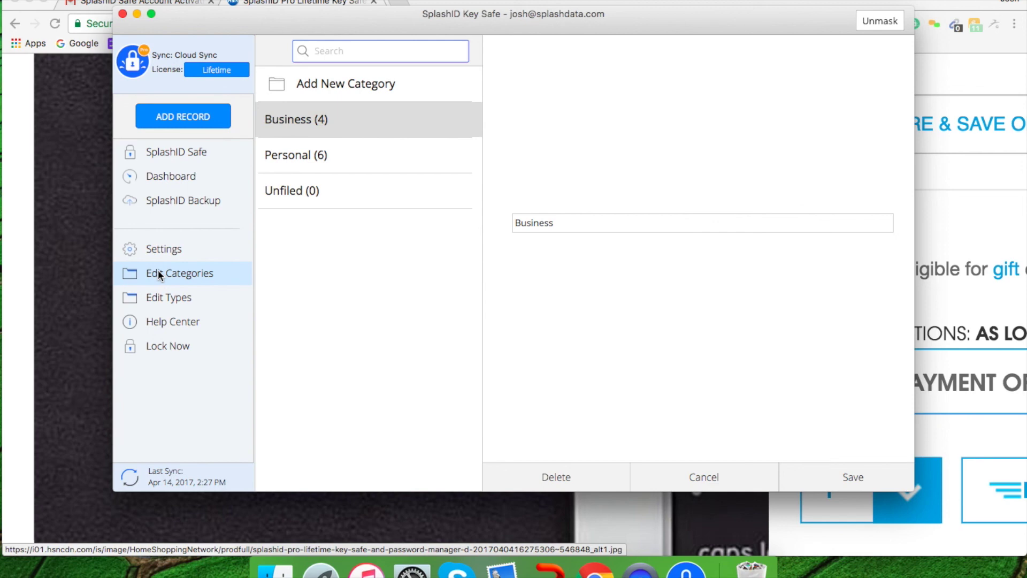
left_click(156, 298)
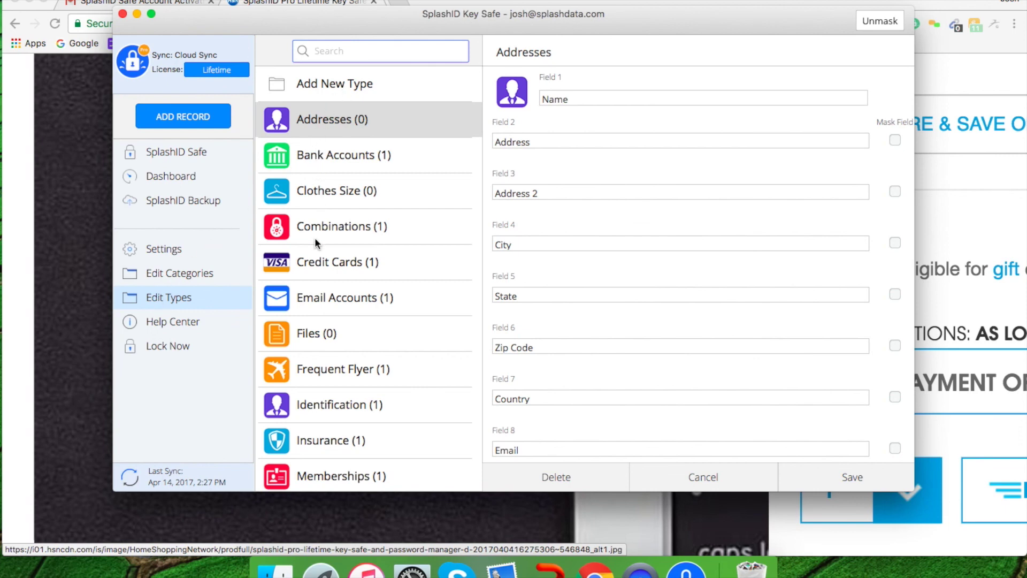
Step: Scroll the record-type list down to Servers, Unfiled, Vehicles and Web Logins
scroll(316, 294, "down", 4)
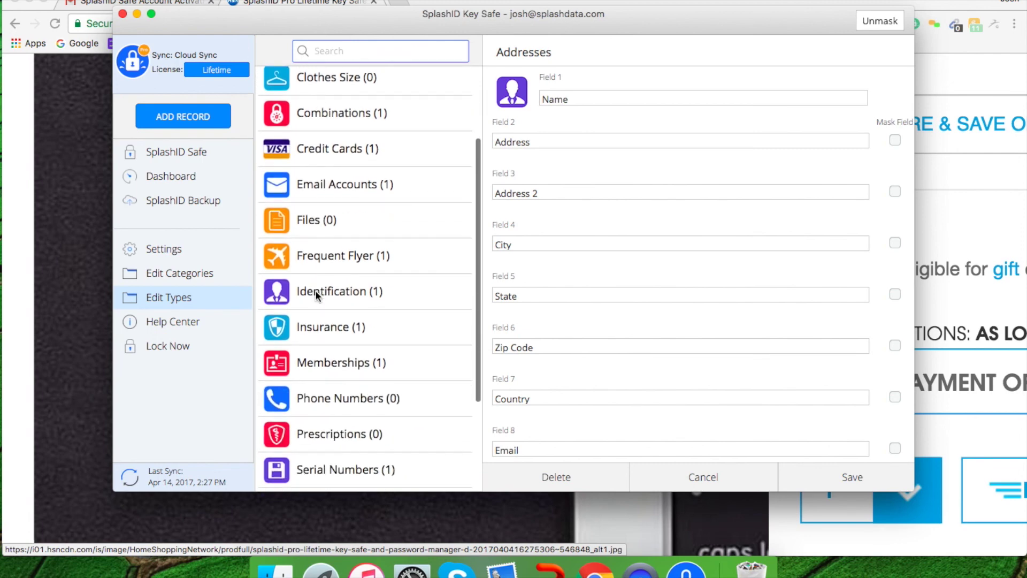
scroll(316, 294, "down", 3)
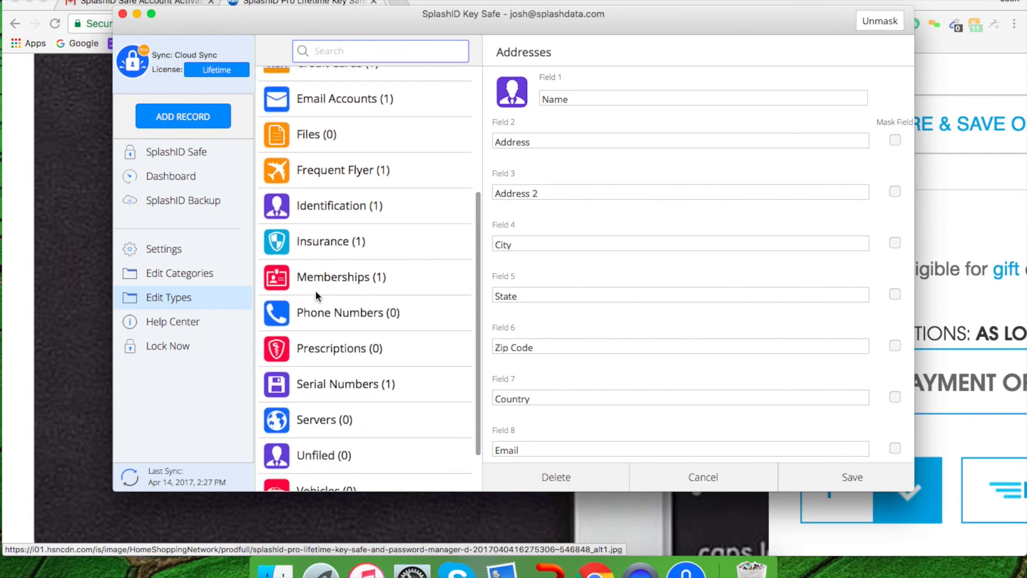
scroll(316, 291, "down", 2)
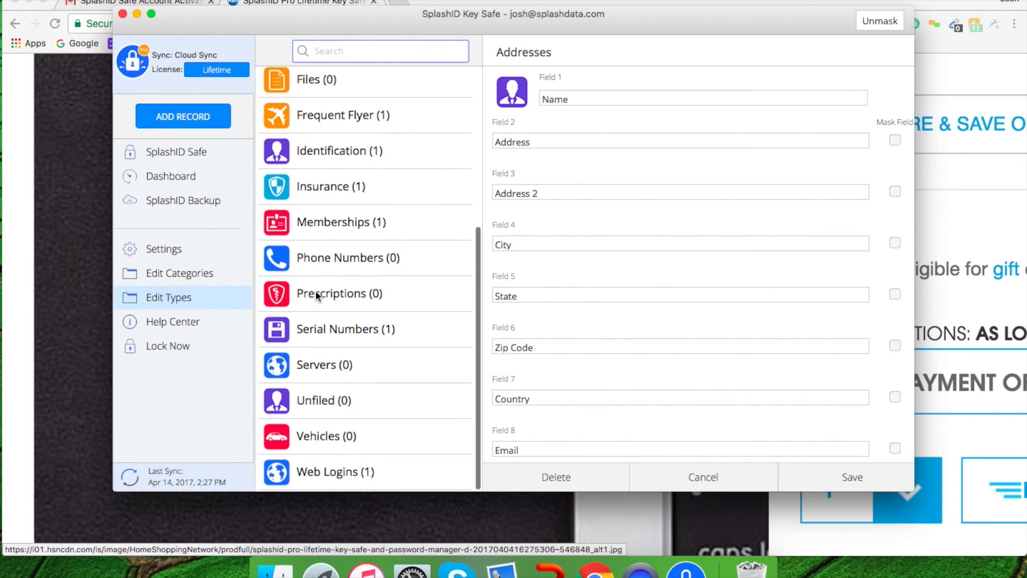